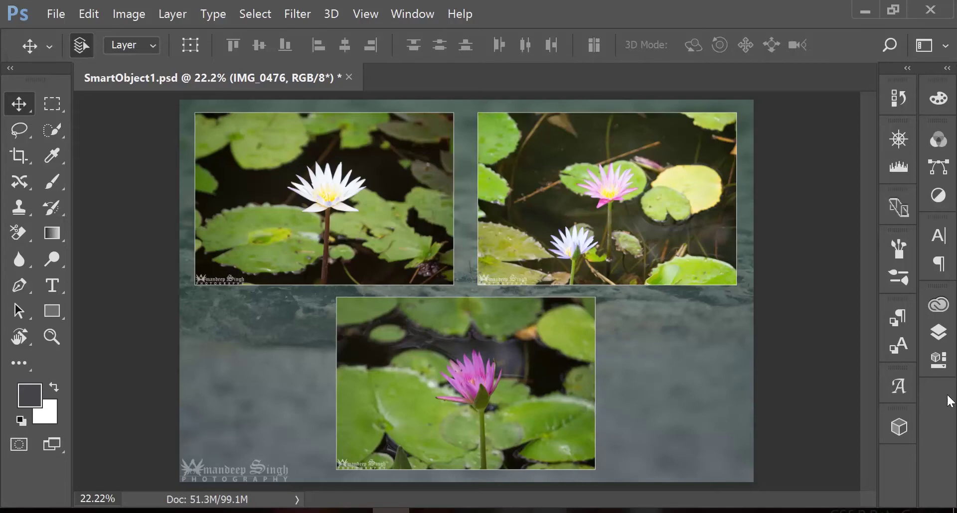
# Show the collage's layers and toggle visibility to identify the top-left photo's layer.
pyautogui.click(938, 335)
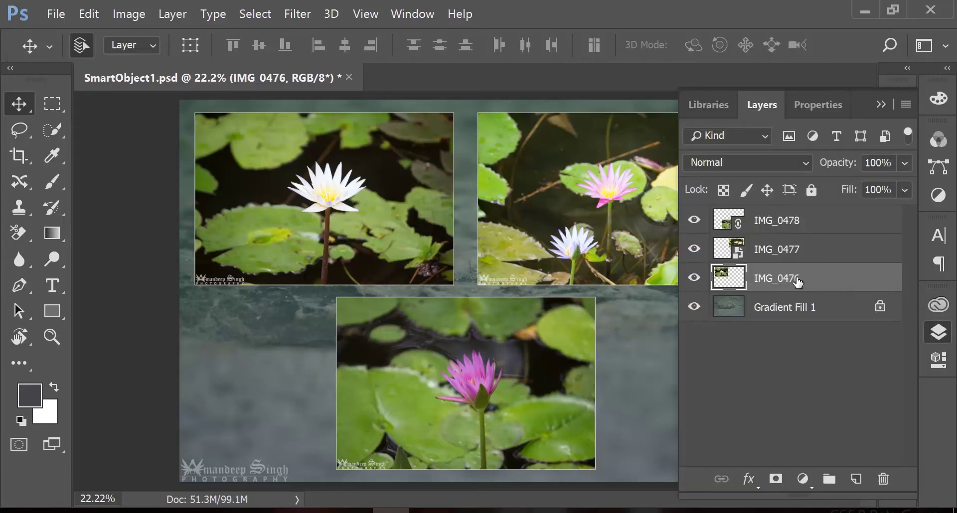
pyautogui.click(695, 277)
pyautogui.click(695, 277)
# Scale IMG_0476 down to a tiny thumbnail of about 7% width and commit.
pyautogui.click(88, 13)
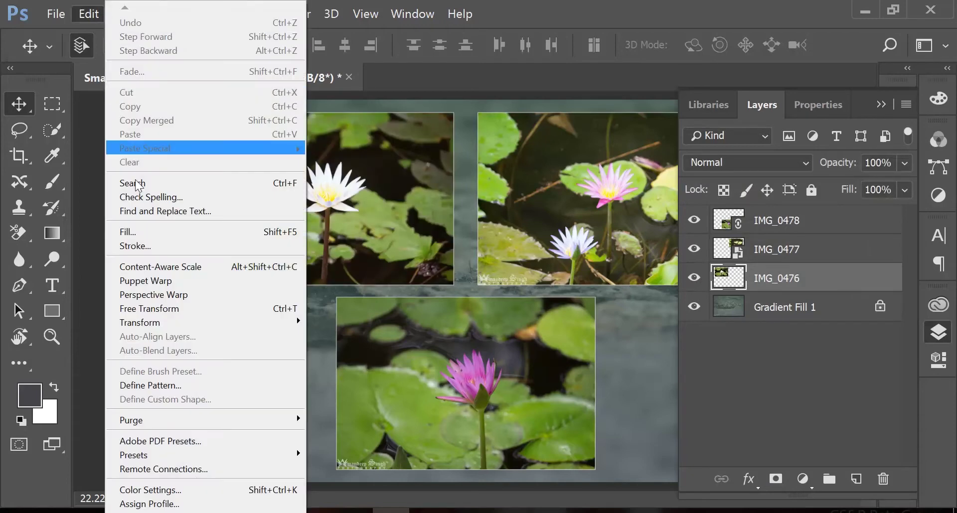
pyautogui.moveTo(173, 327)
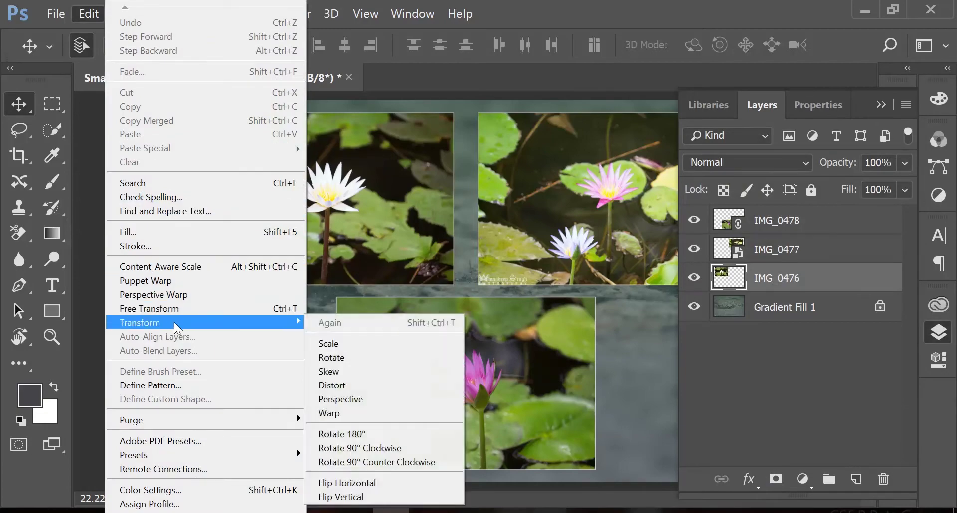
pyautogui.click(326, 343)
pyautogui.moveTo(452, 284); pyautogui.dragTo(320, 200)
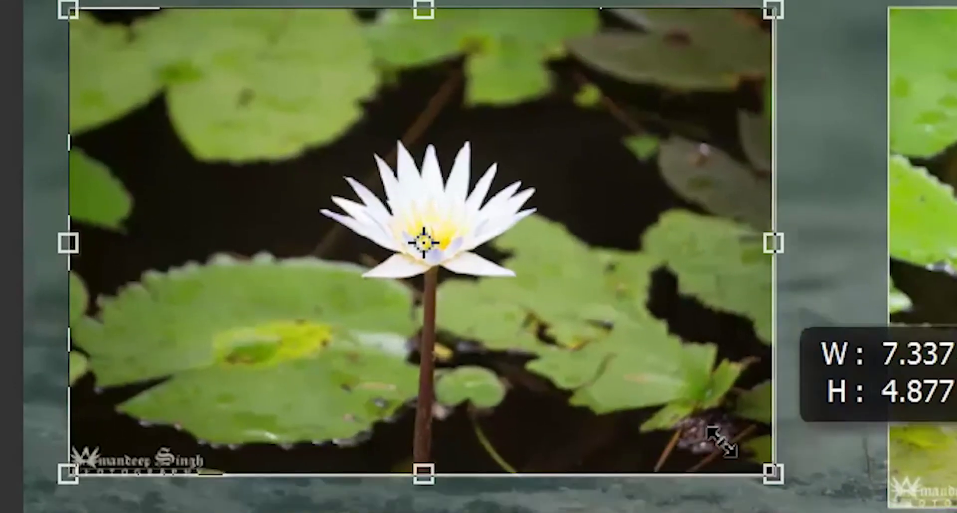
pyautogui.moveTo(427, 257); pyautogui.dragTo(112, 41)
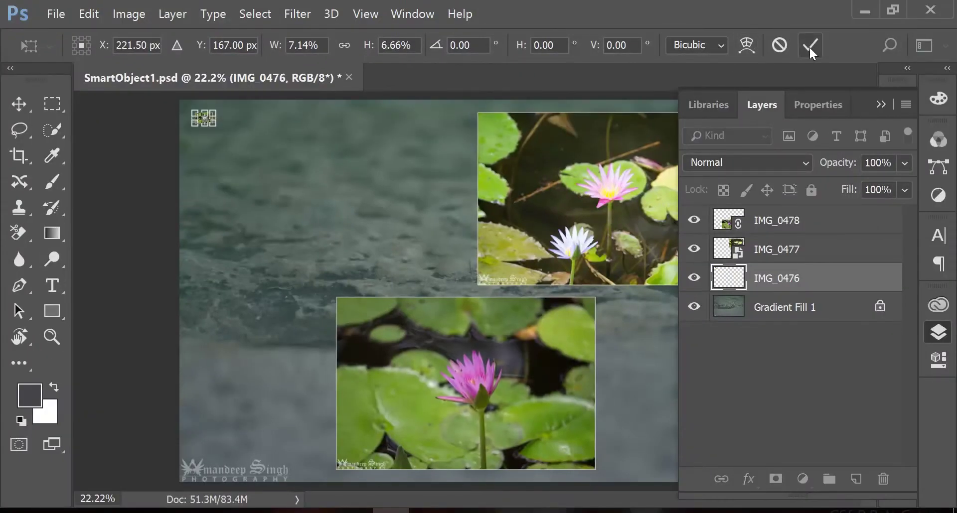
pyautogui.click(810, 46)
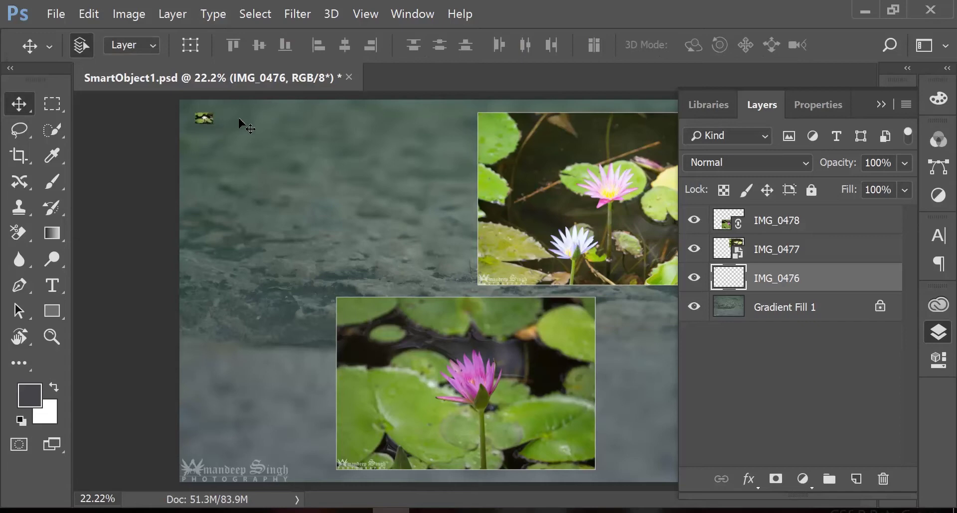
# Hold Ctrl to show spacing guides around the tiny IMG_0476 thumbnail.
pyautogui.press('ctrl')
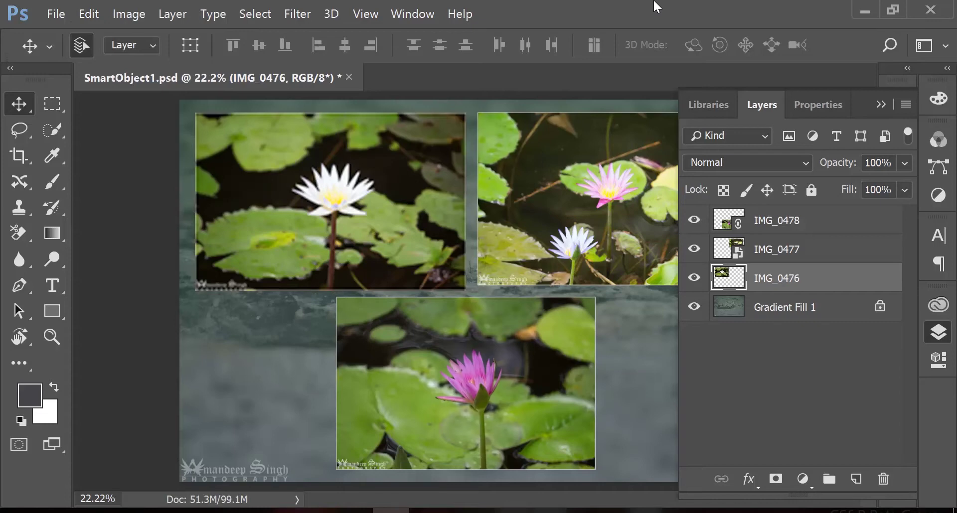
# Undo the enlargement back to the thumbnail, redo it, then try Edit > Step Forward.
pyautogui.hotkey('ctrl', 'z')
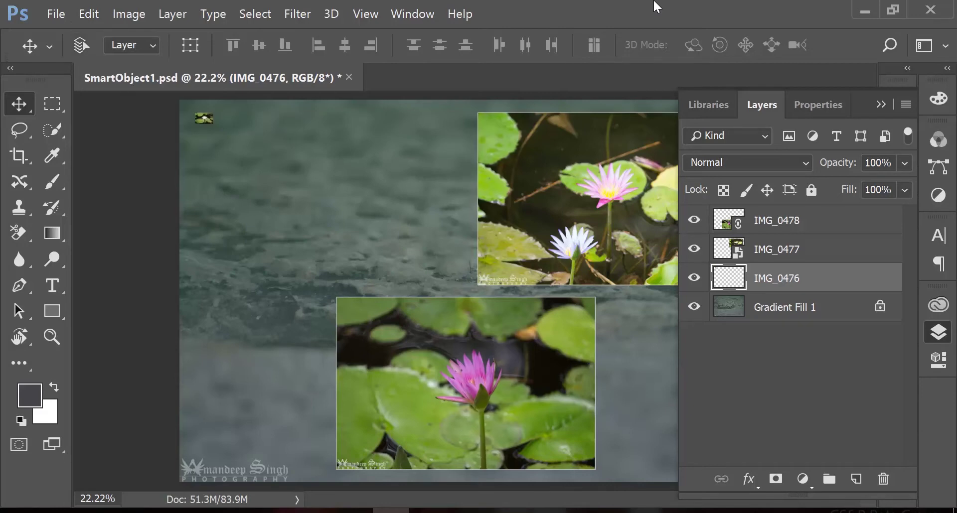
pyautogui.hotkey('ctrl', 'z')
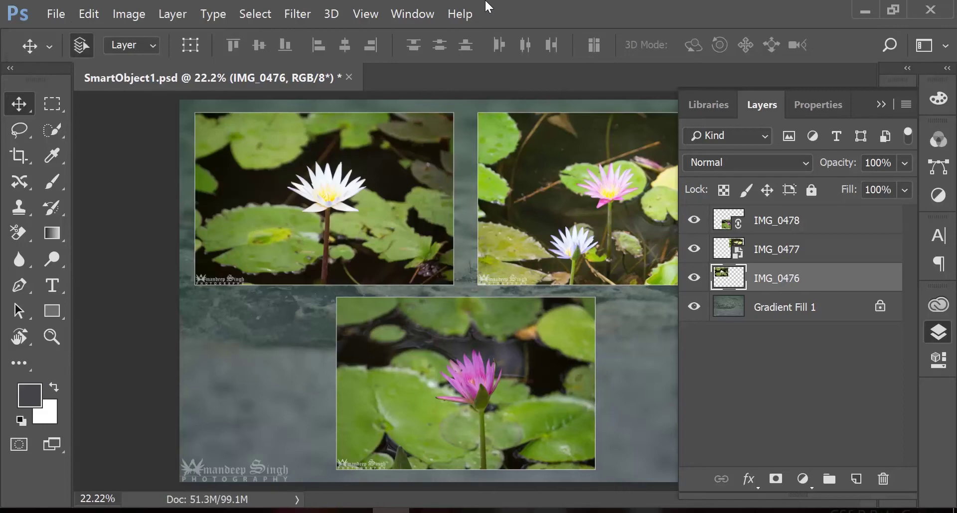
pyautogui.click(93, 17)
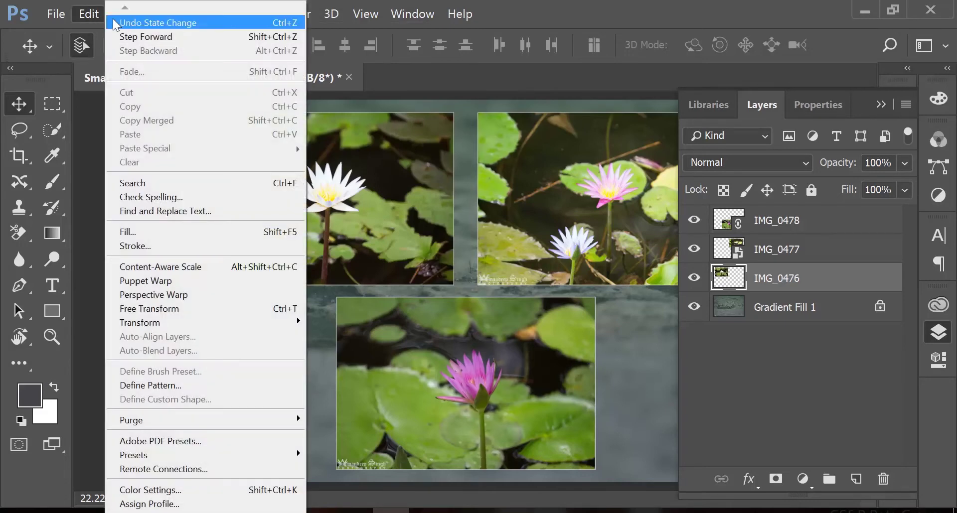
pyautogui.click(145, 36)
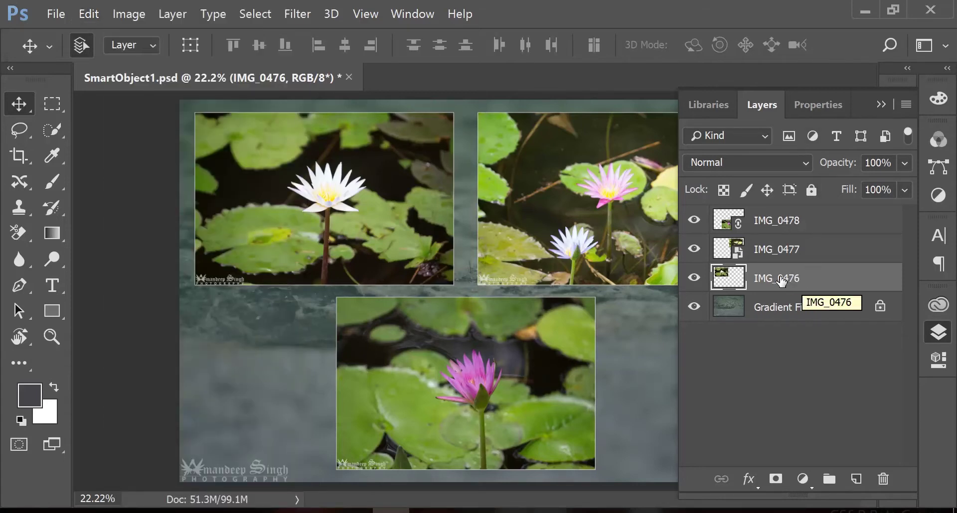
# Confirm IMG_0476 is the top-left photo, then convert that layer to a Smart Object.
pyautogui.click(692, 277)
pyautogui.click(693, 277)
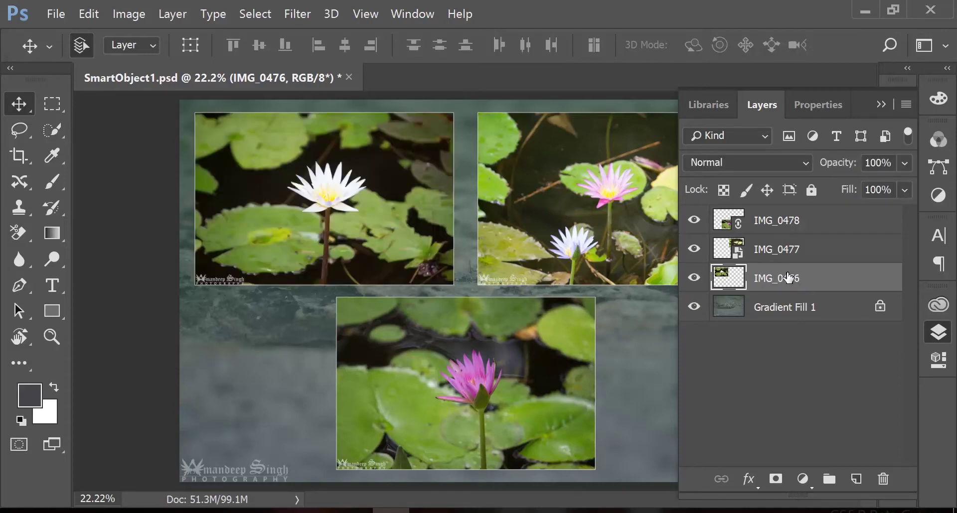
pyautogui.rightClick(810, 273)
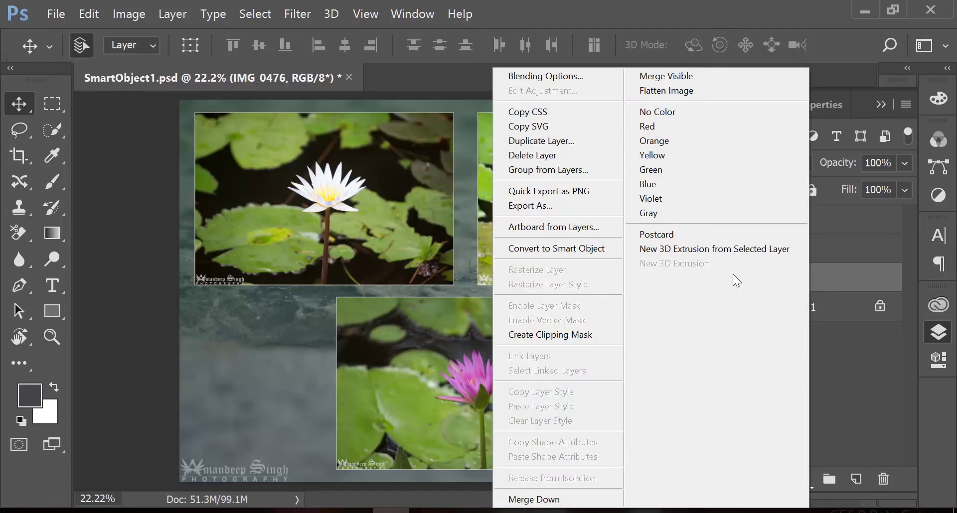
pyautogui.click(596, 254)
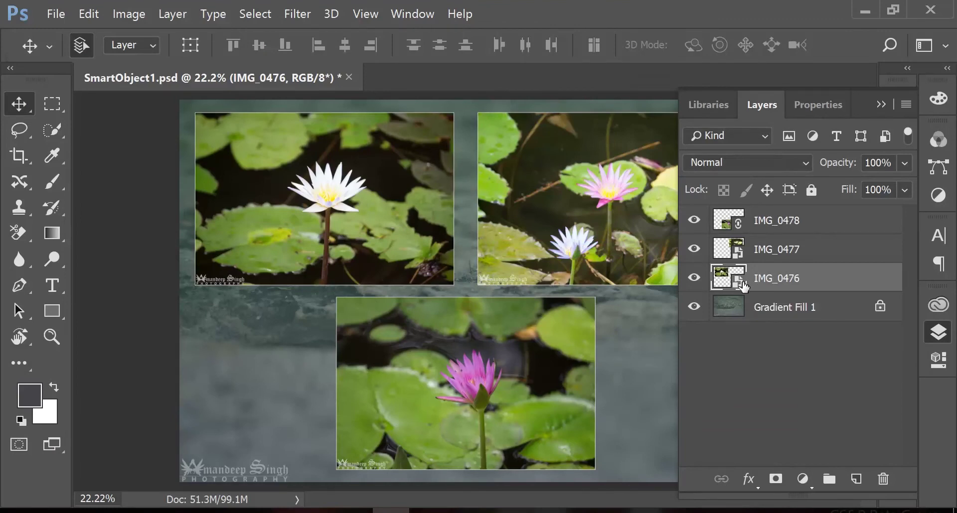
# Scale the IMG_0476 smart object with Edit > Transform > Scale and commit the change.
pyautogui.click(92, 13)
pyautogui.moveTo(246, 322)
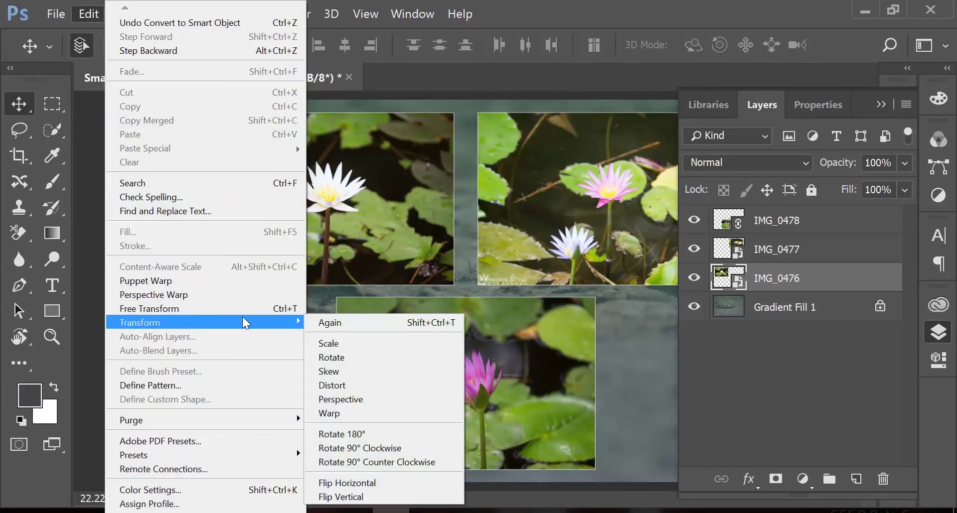
pyautogui.click(333, 344)
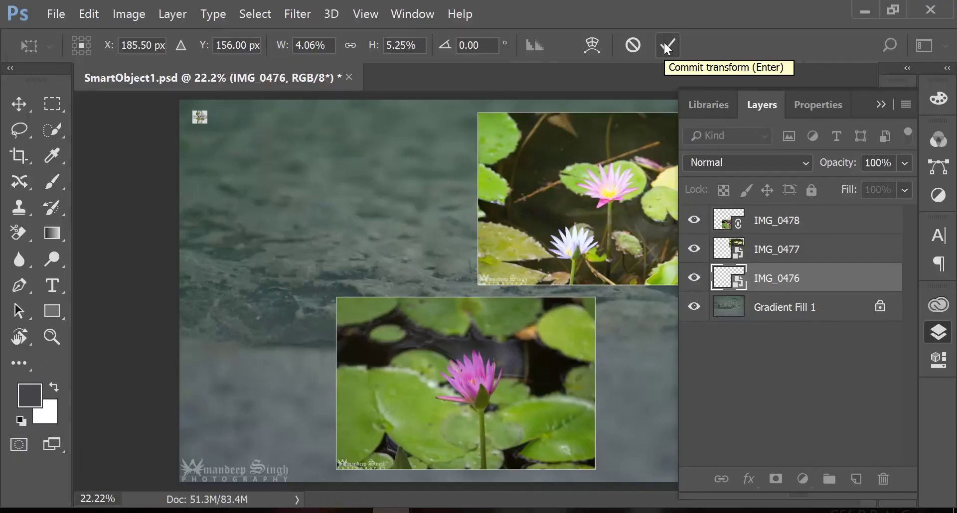
pyautogui.click(666, 46)
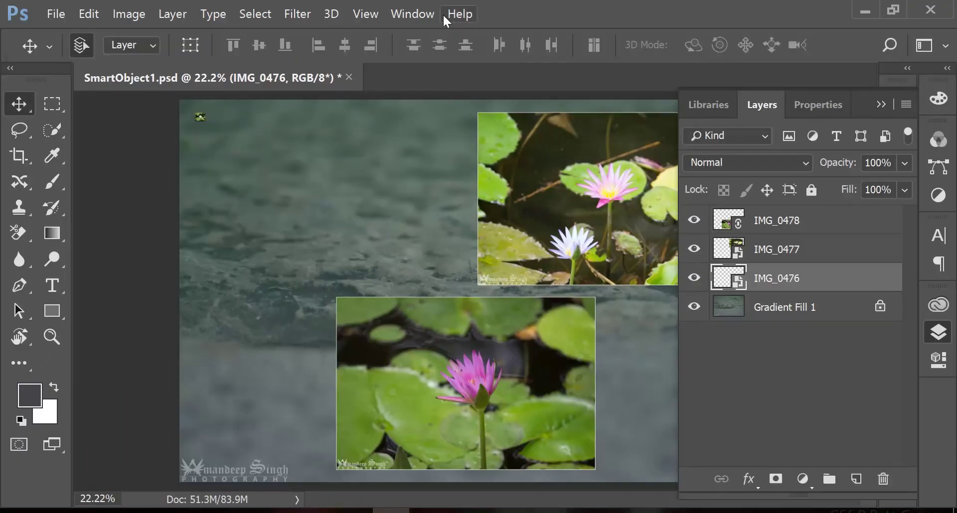
pyautogui.click(89, 15)
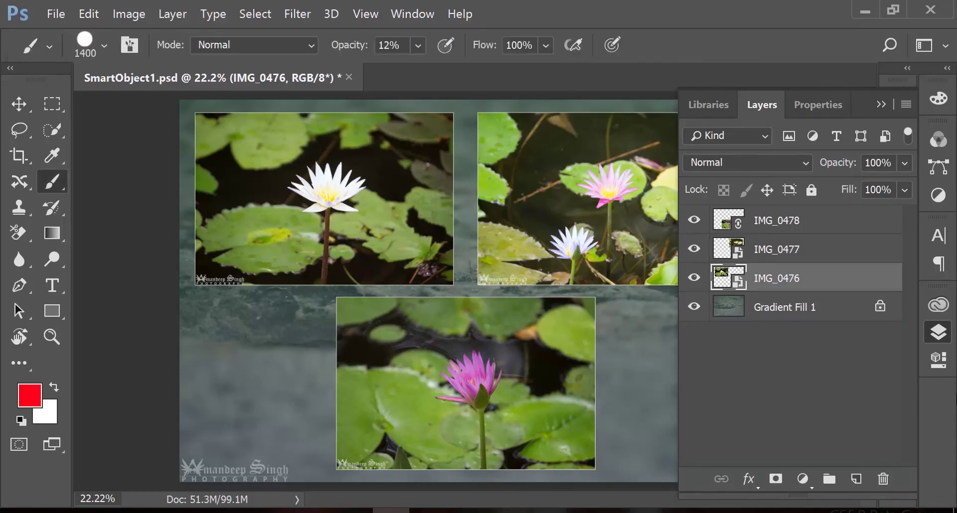
# Set the painting colour to red and select the Brush tool.
pyautogui.press('v')
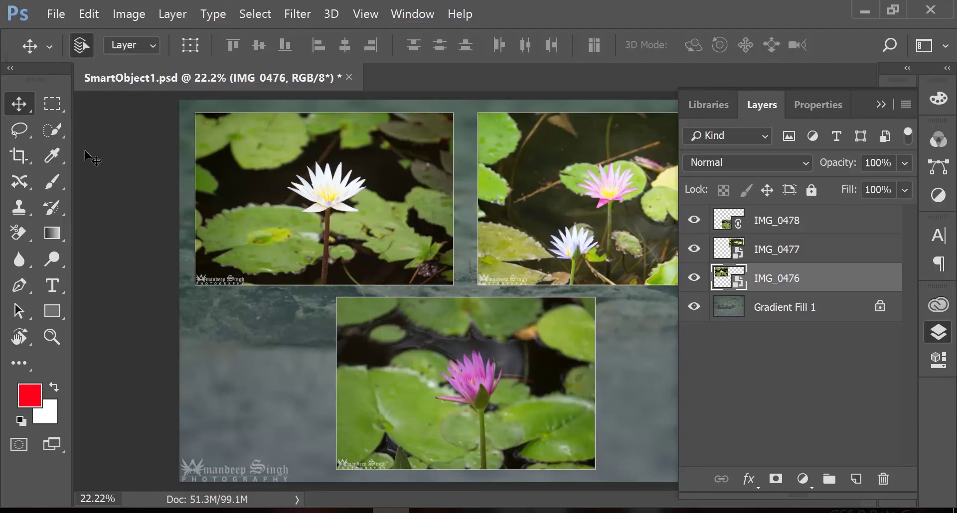
pyautogui.click(56, 188)
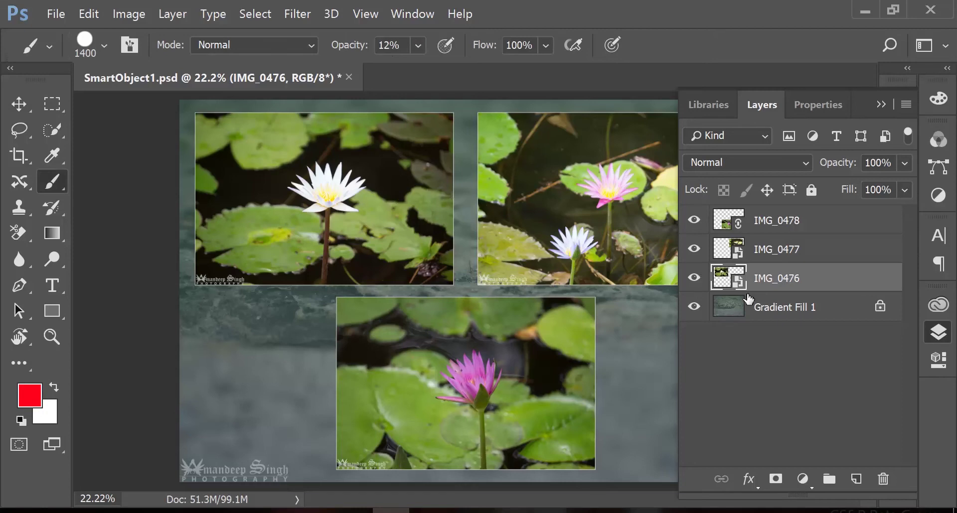
# Unlock the Gradient Fill 1 layer's position, then select the IMG_0476 layer.
pyautogui.click(808, 310)
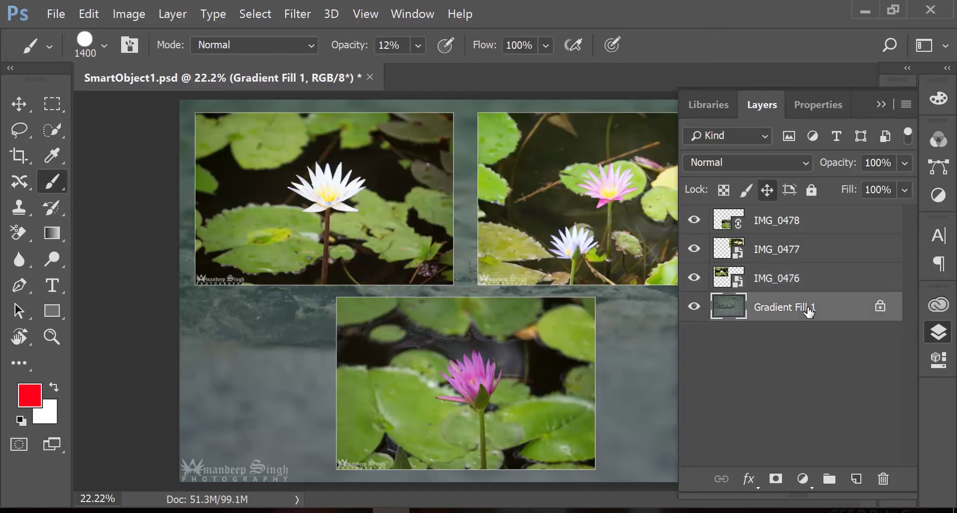
pyautogui.click(879, 307)
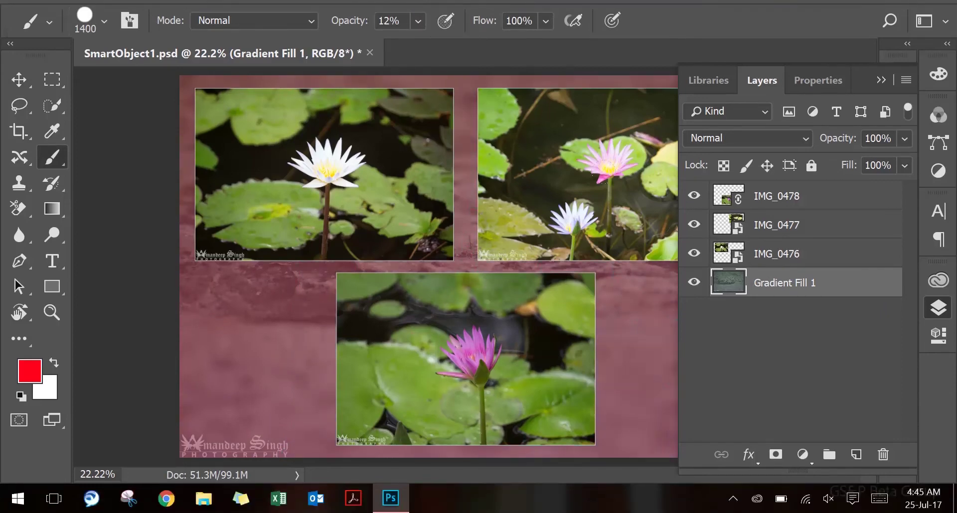
pyautogui.click(798, 259)
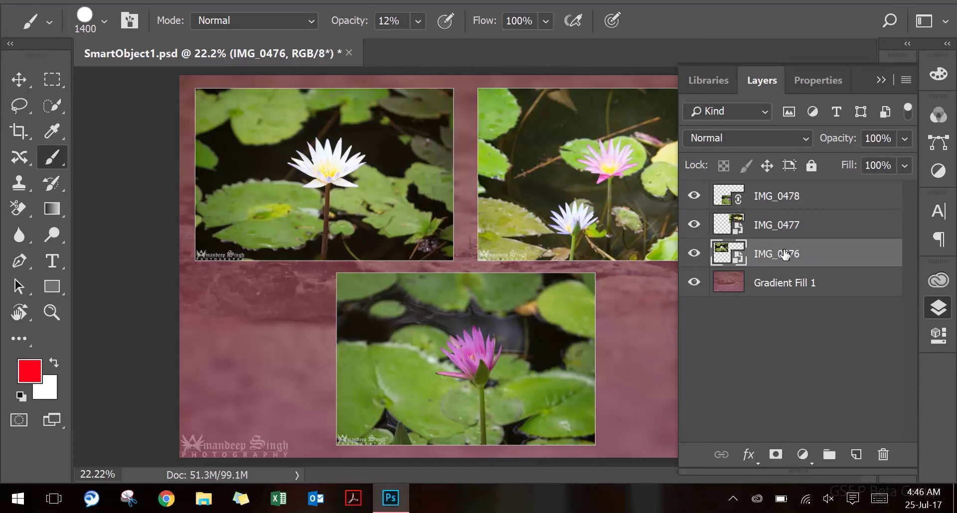
# Choose Edit Contents from the IMG_0476 layer's context menu.
pyautogui.rightClick(812, 259)
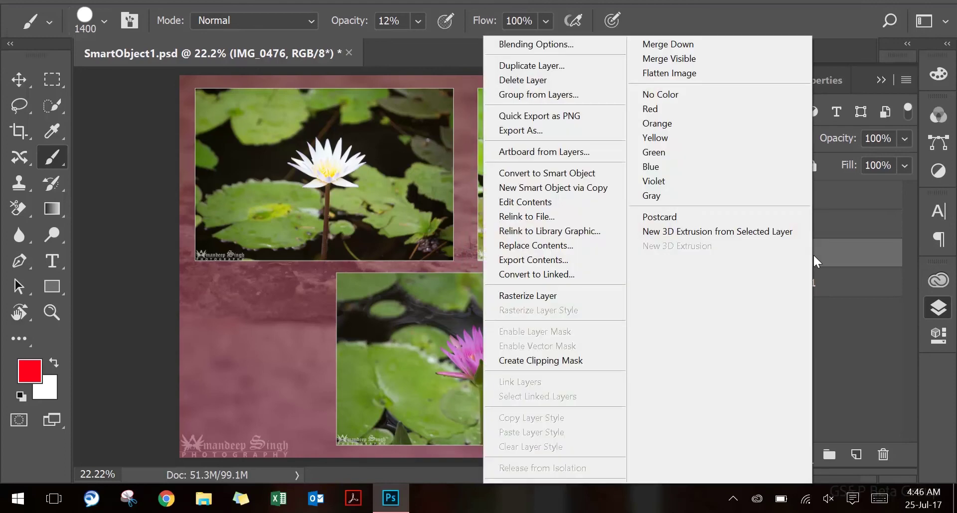
pyautogui.click(568, 211)
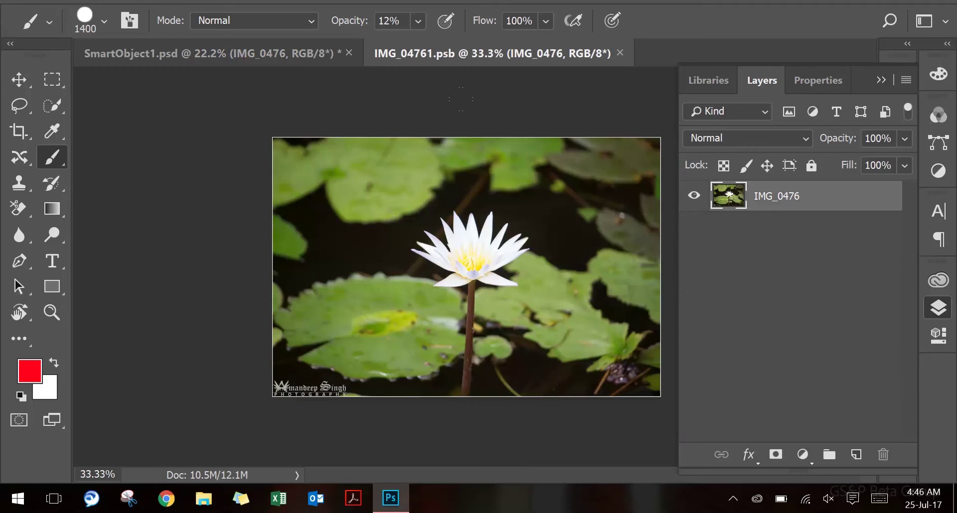
# Brush a soft dark red stroke across the lily, then close IMG_04761.psb saving changes.
pyautogui.moveTo(279, 249)
pyautogui.mouseDown()
pyautogui.moveTo(319, 259)
pyautogui.moveTo(573, 264)
pyautogui.mouseUp()
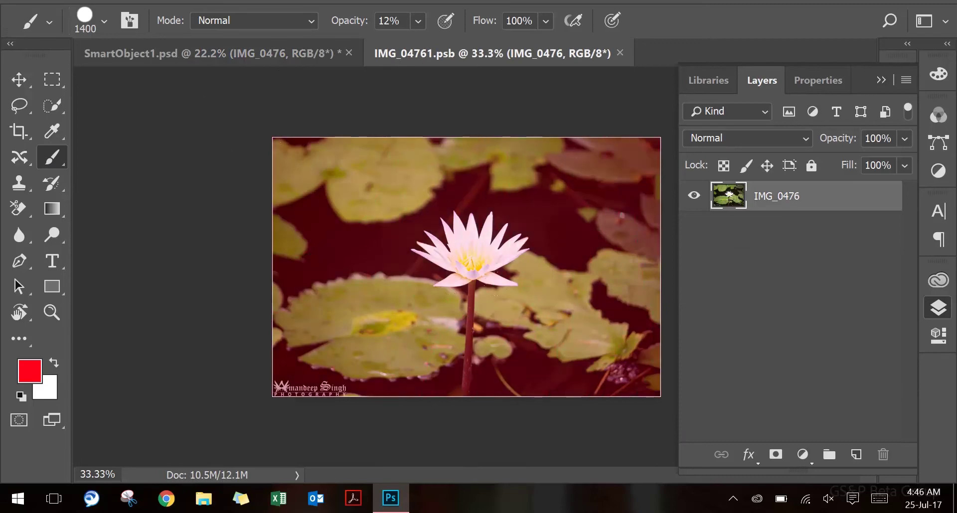
pyautogui.click(619, 53)
pyautogui.click(372, 189)
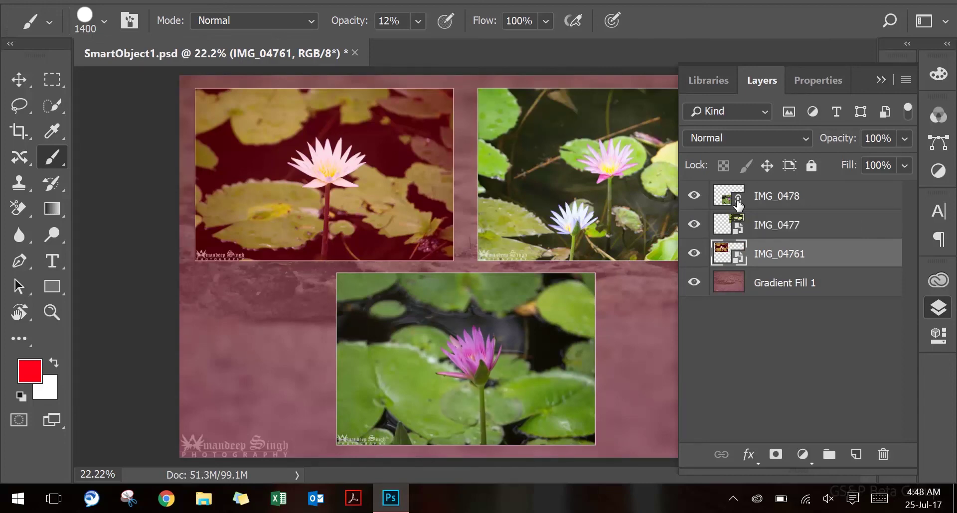
pyautogui.click(774, 288)
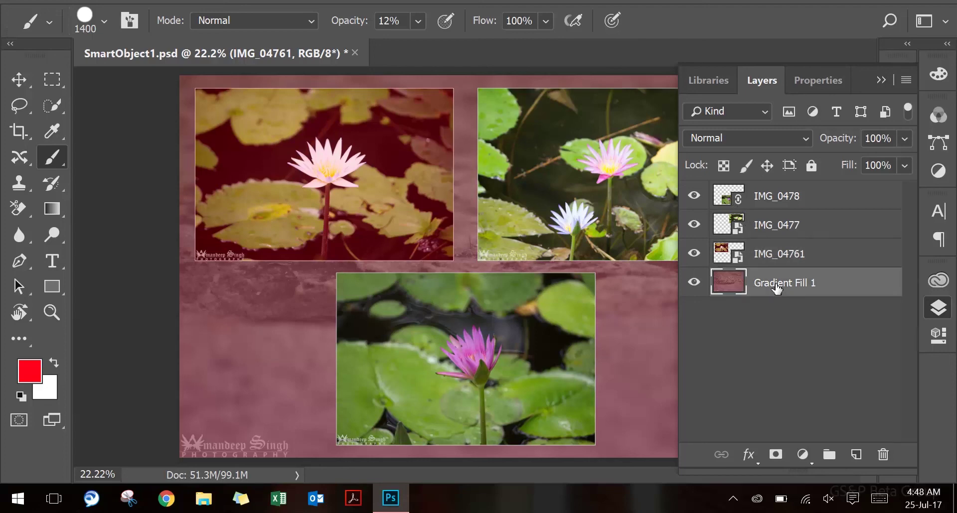